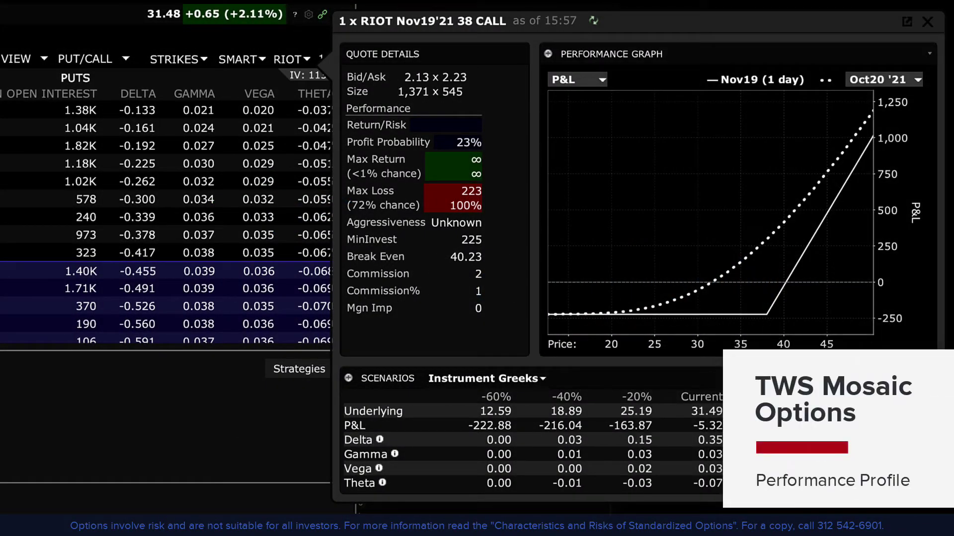
Step: Evaluate the RIOT 38 call graph as of Oct27 '21, then Nov02 '21, and open New Window
click(884, 81)
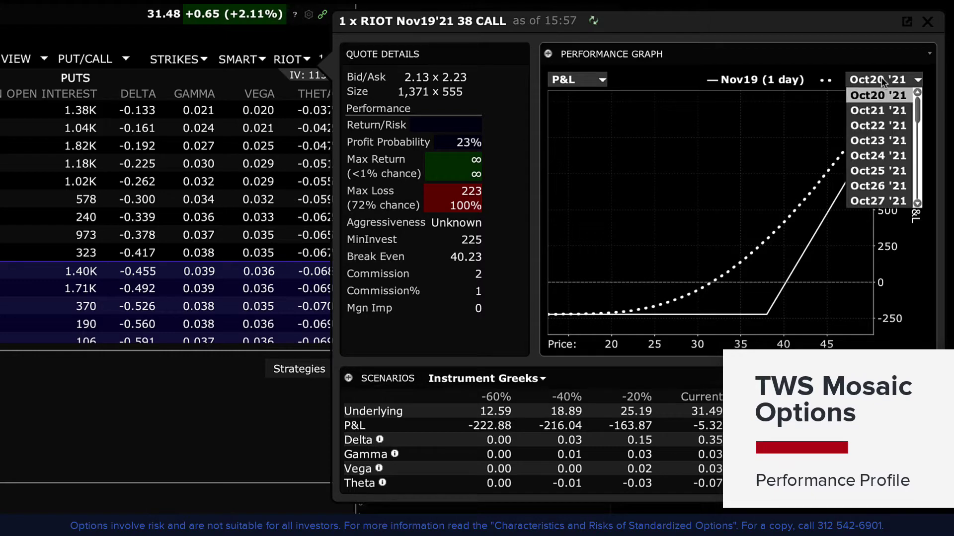
click(867, 200)
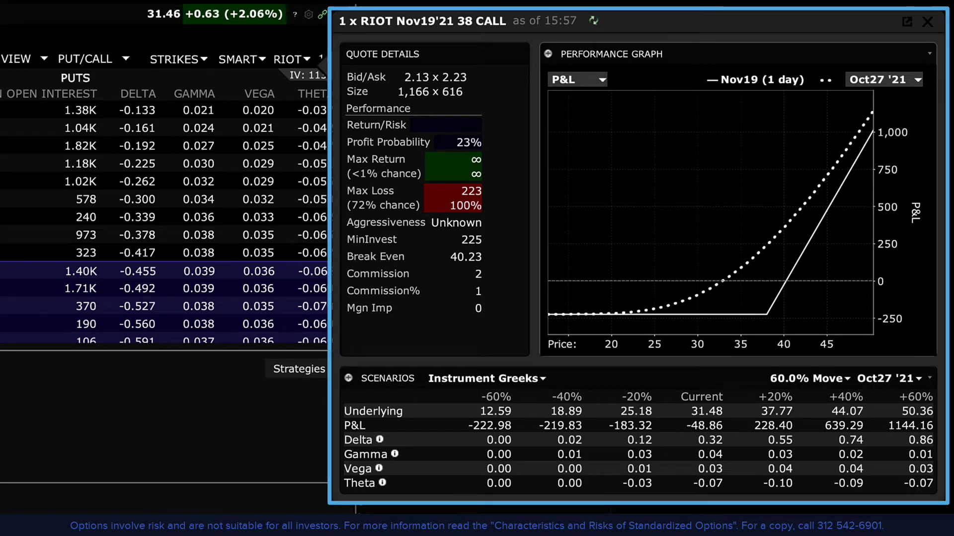
click(889, 80)
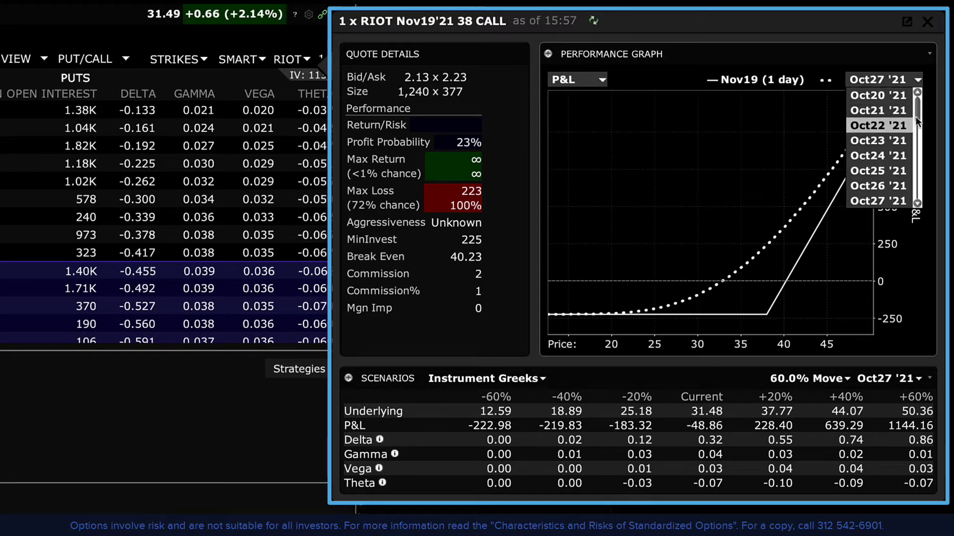
scroll(914, 127, down, 1)
drag(914, 127, 912, 143)
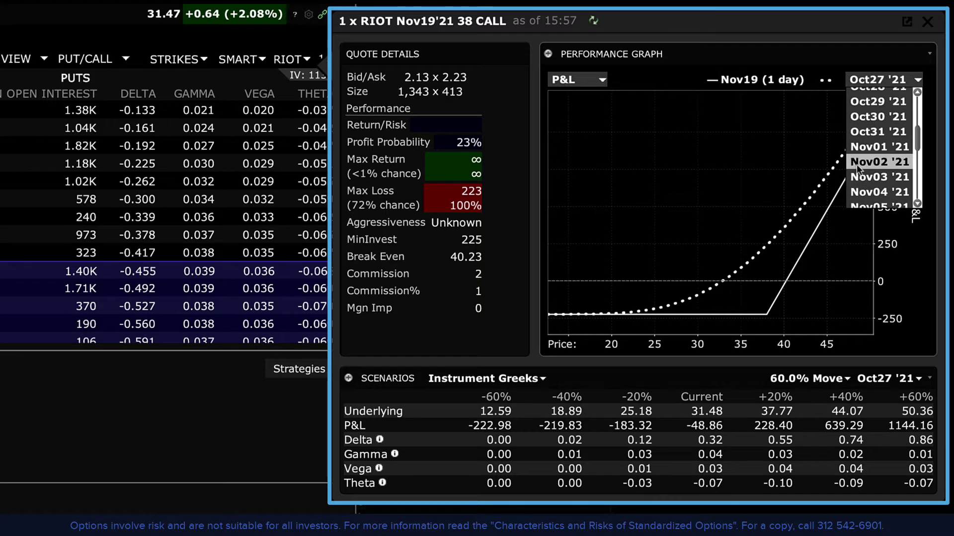
click(856, 163)
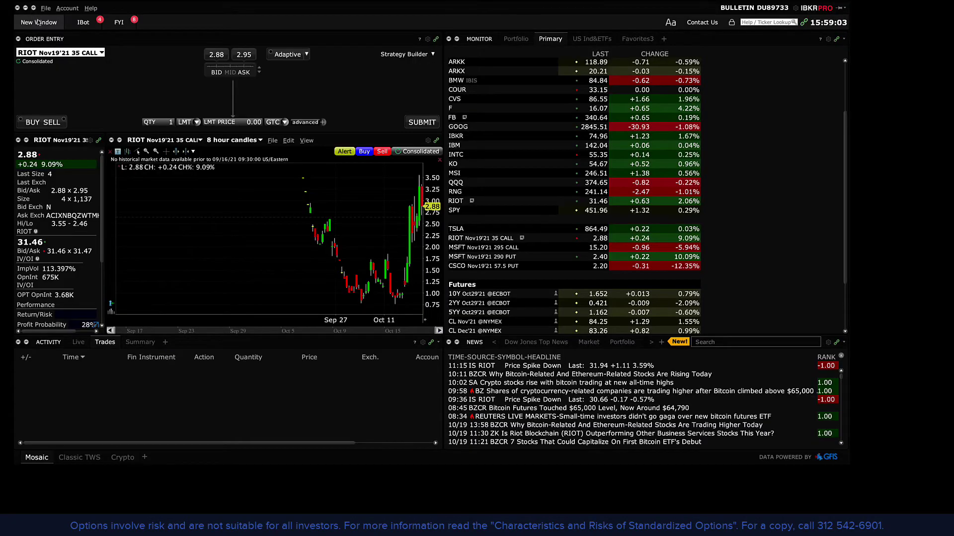
click(38, 22)
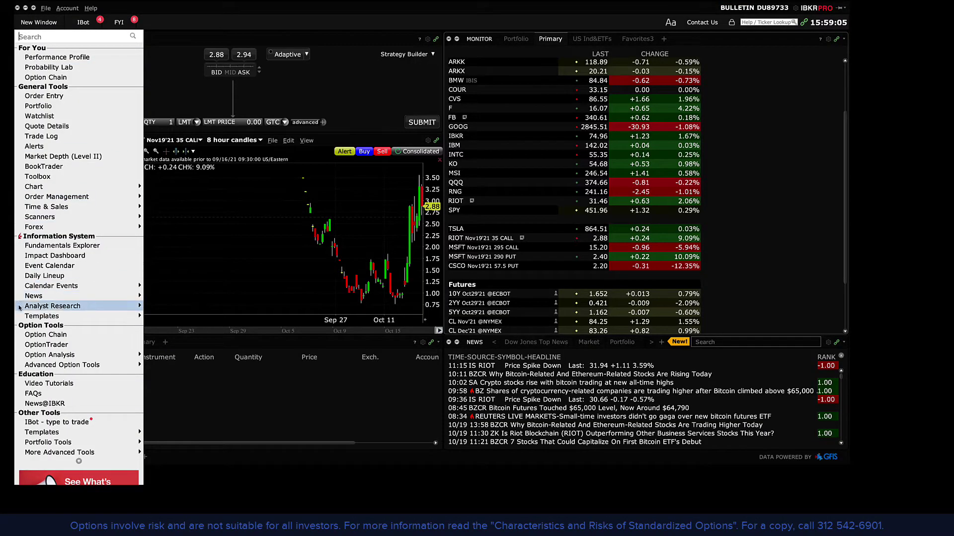
Step: Open a Strategy Performance Graph for the RIOT Nov19'21 35 call and move its window higher
mouse_move(89, 354)
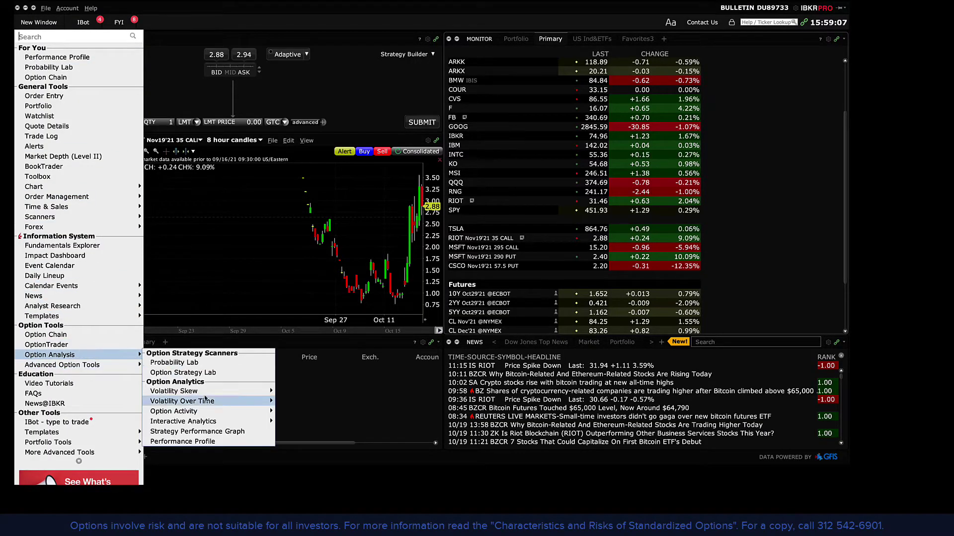
click(197, 431)
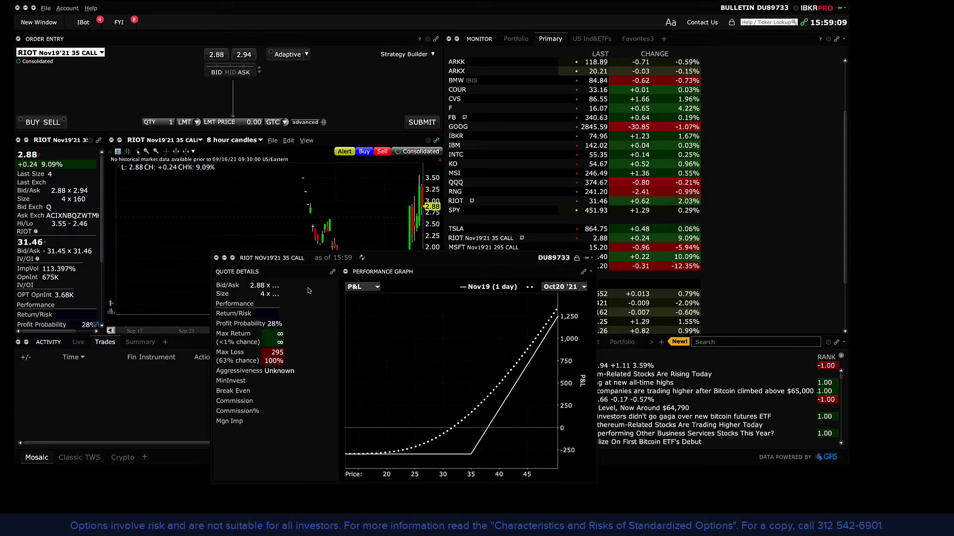
drag(380, 257, 385, 114)
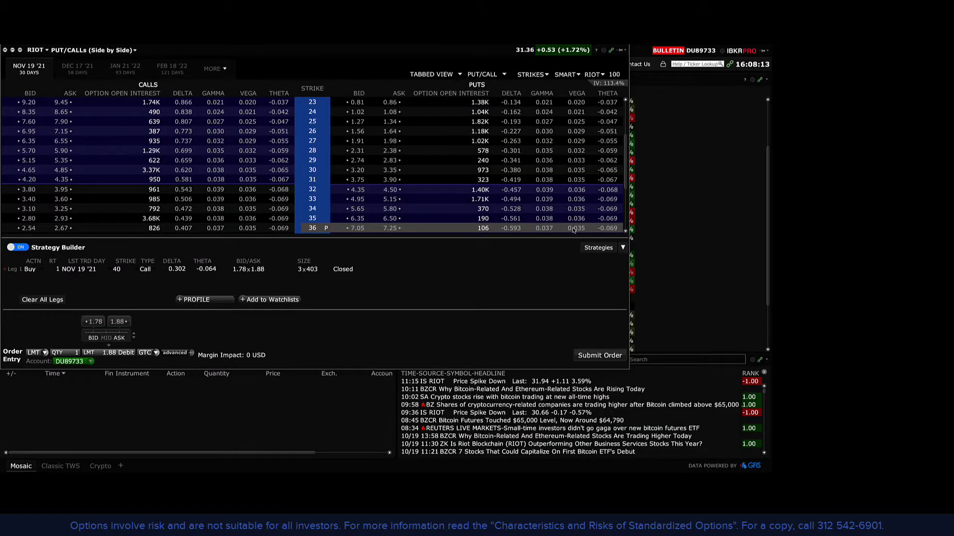
Step: Profile the Nov 19 '21 40 call leg, then bring up actions for the RIOT 35 call row
click(213, 300)
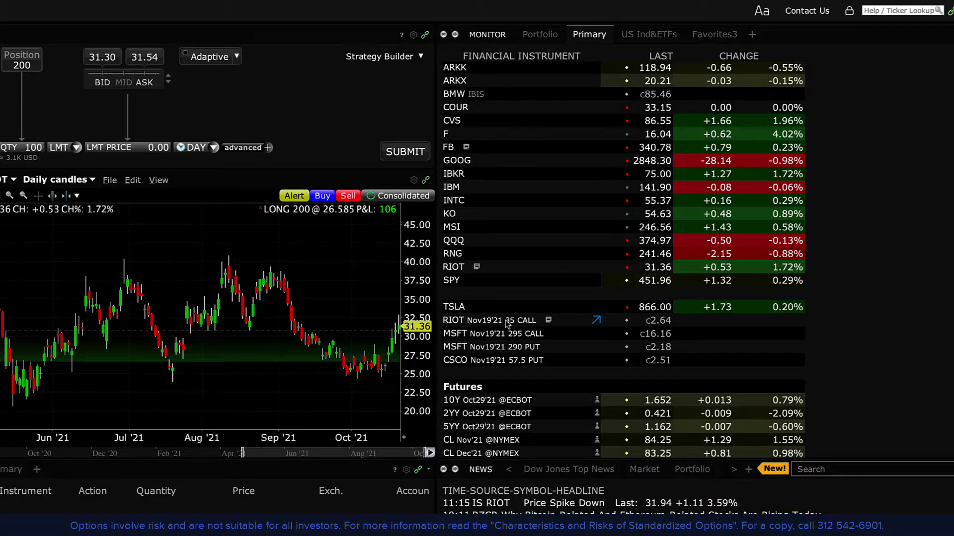
right_click(508, 321)
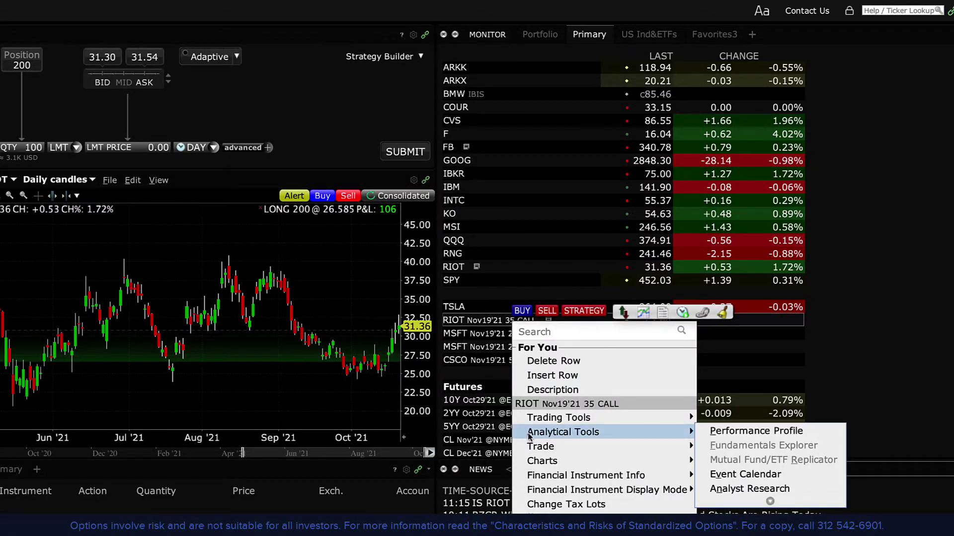
Step: Choose Analytical Tools > Performance Profile for the RIOT Nov19'21 35 CALL row
mouse_move(667, 437)
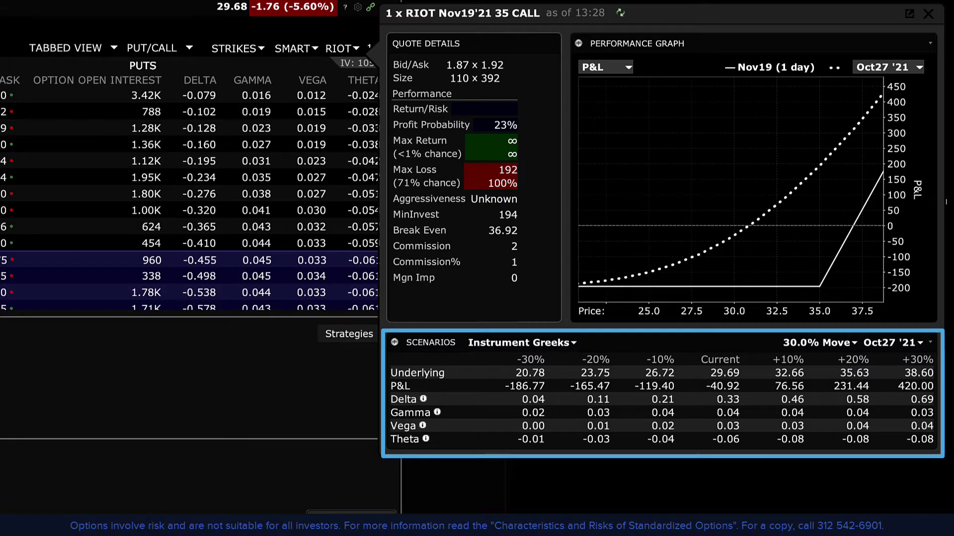
Step: Switch the RIOT 35 call scenarios to 60.0% Move and evaluate them as of Oct27 '21
click(852, 342)
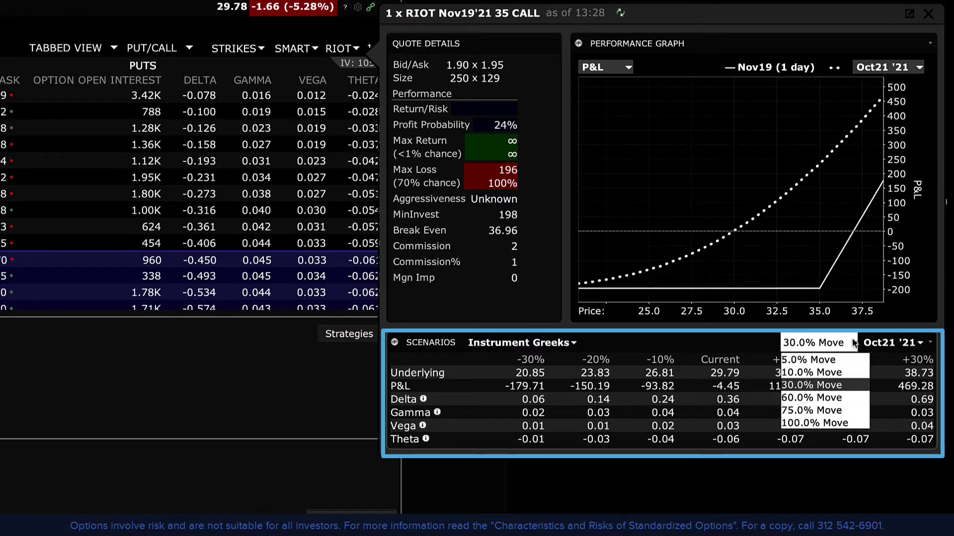
click(845, 395)
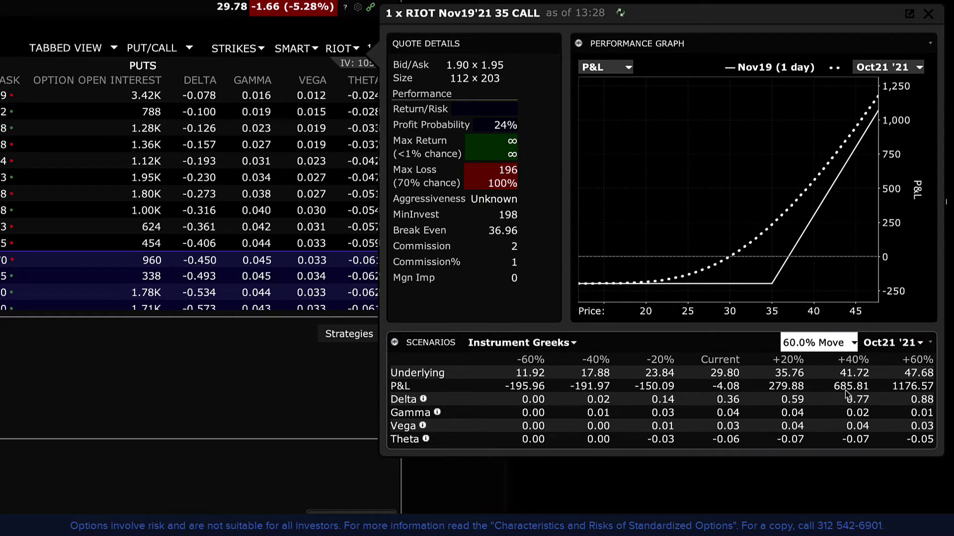
click(886, 346)
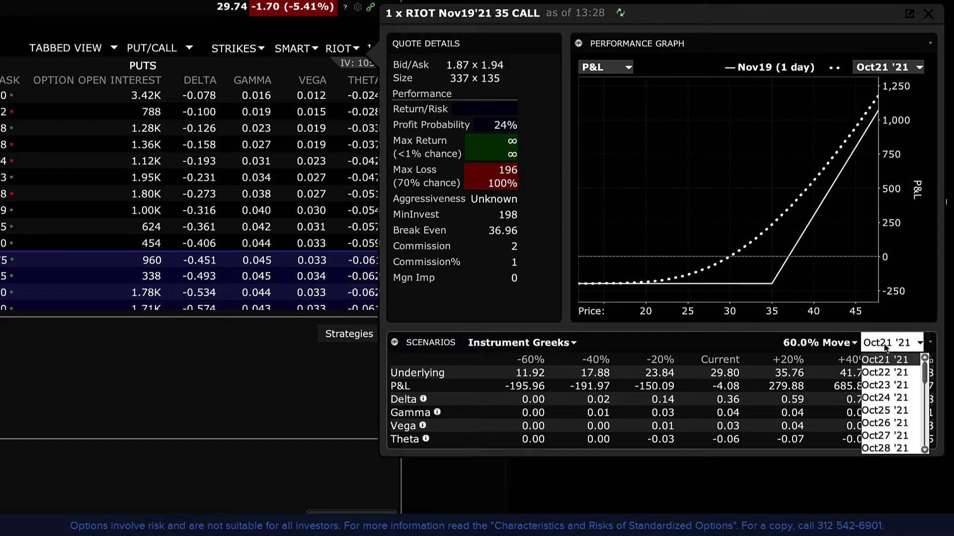
click(886, 434)
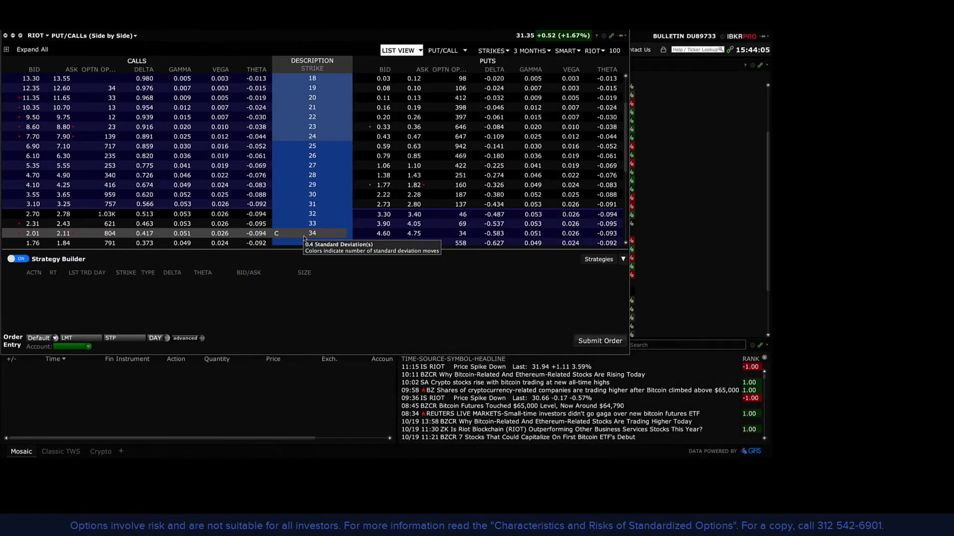
Step: Sell the Nov05 34 call against the Nov19 34 call and profile the calendar spread
click(36, 233)
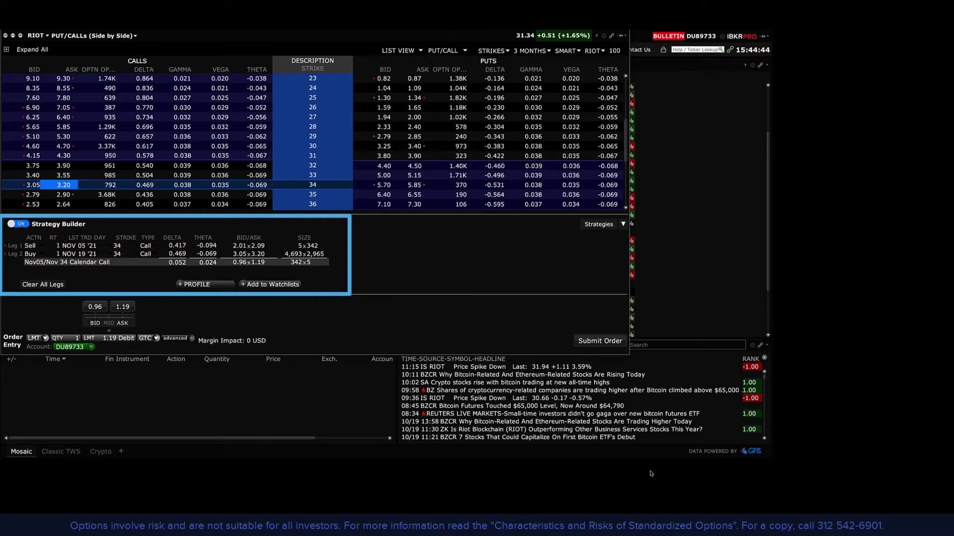
click(189, 286)
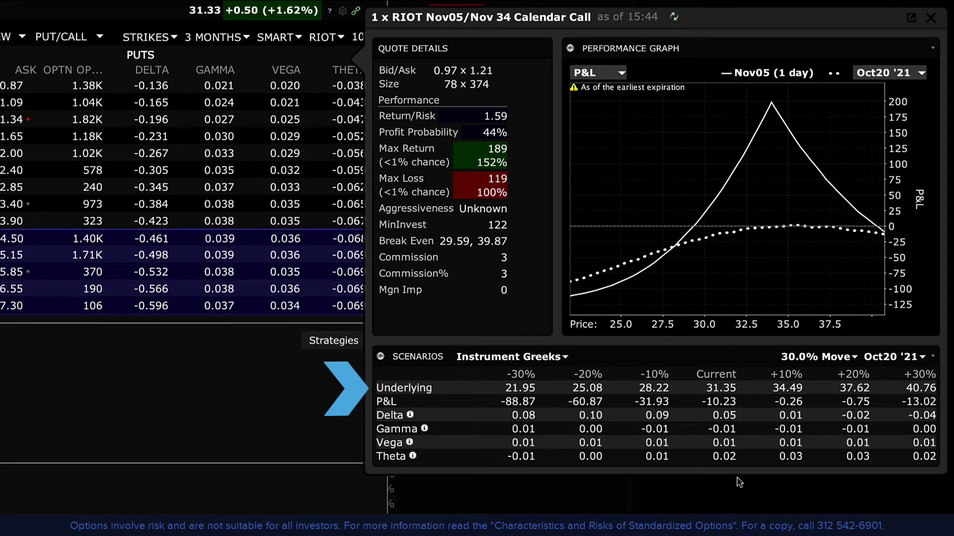
Step: Set the calendar scenarios to a 60.0% Move evaluated as of Oct26 '21
click(830, 362)
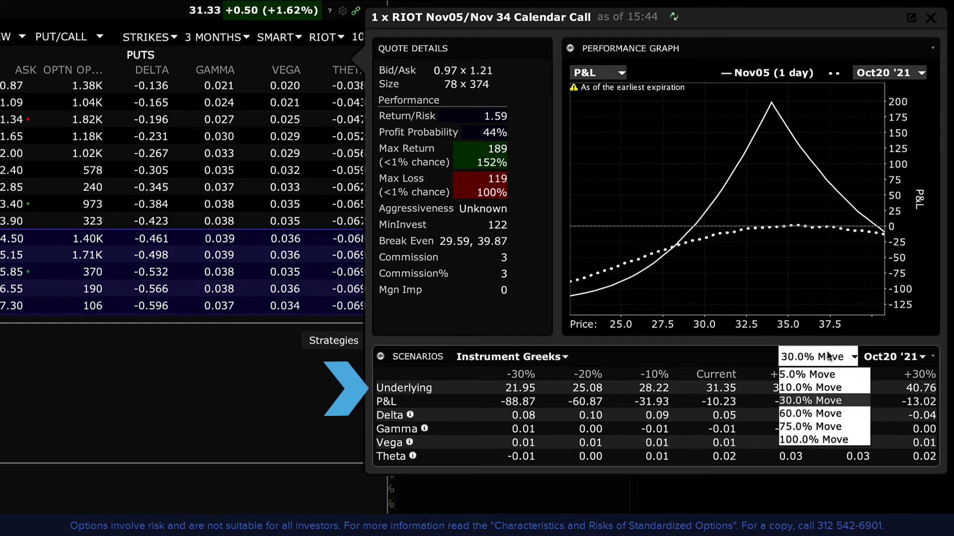
click(817, 409)
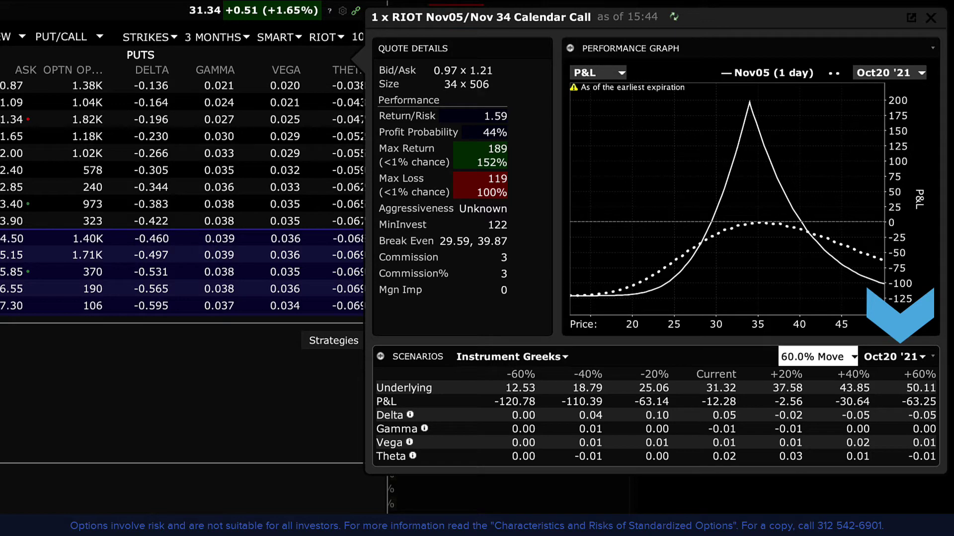
click(932, 356)
click(931, 358)
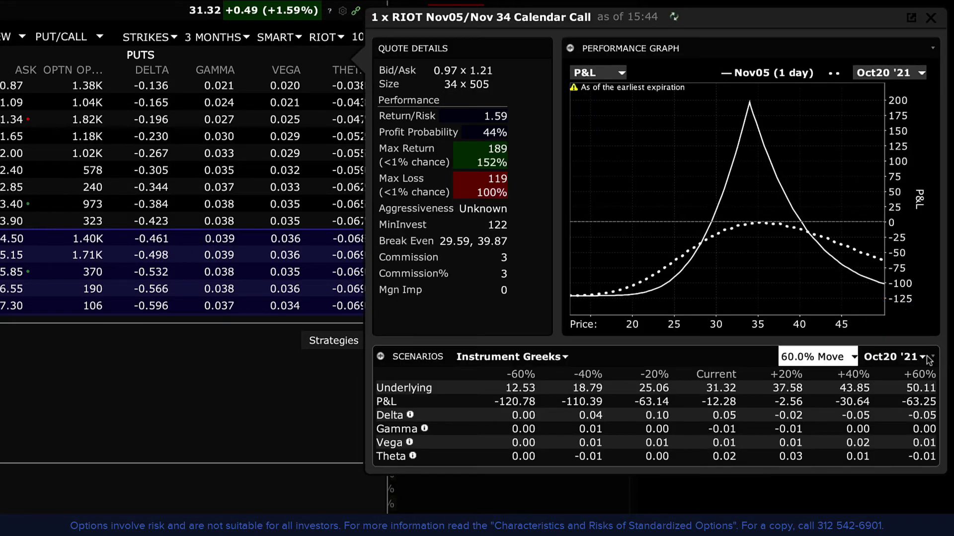
click(924, 357)
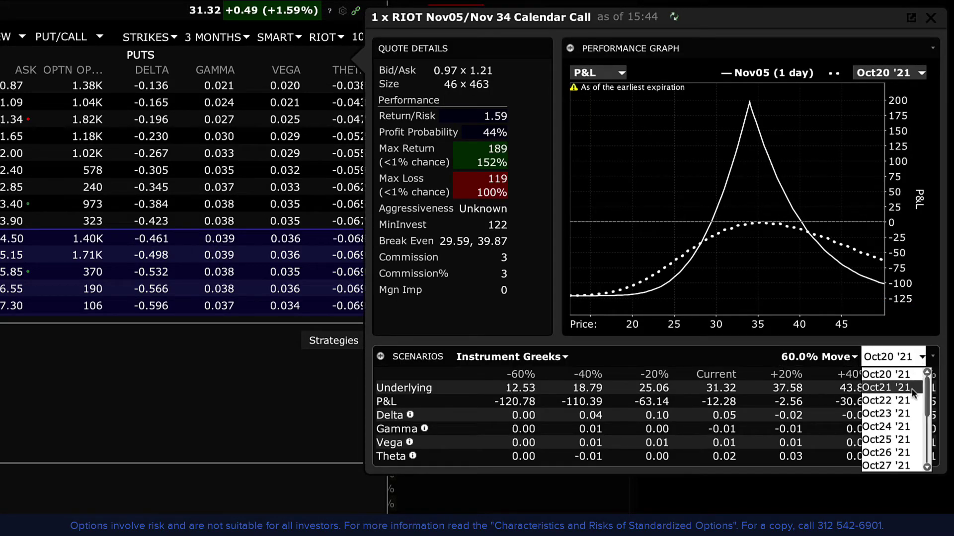
click(902, 452)
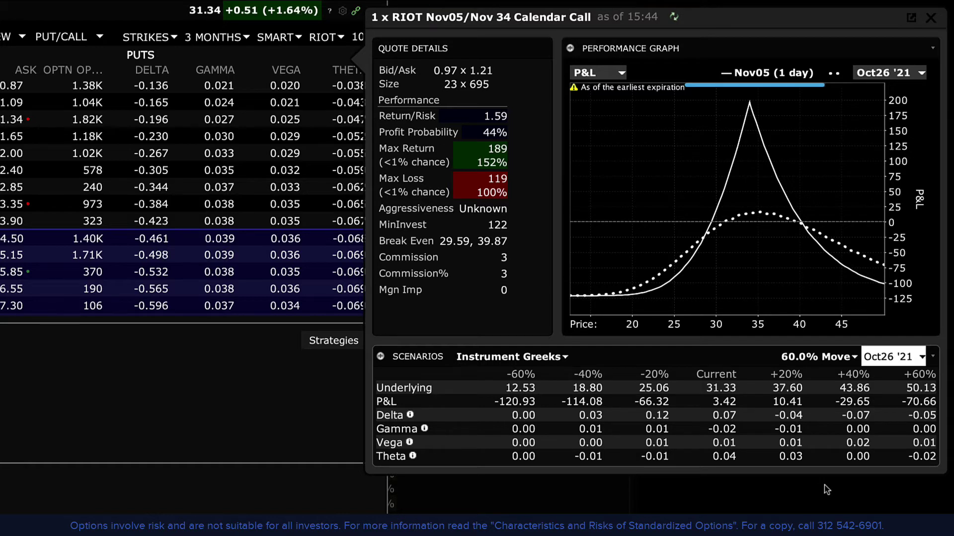
Step: Evaluate the calendar's P&L graph as of Oct30 '21
click(903, 74)
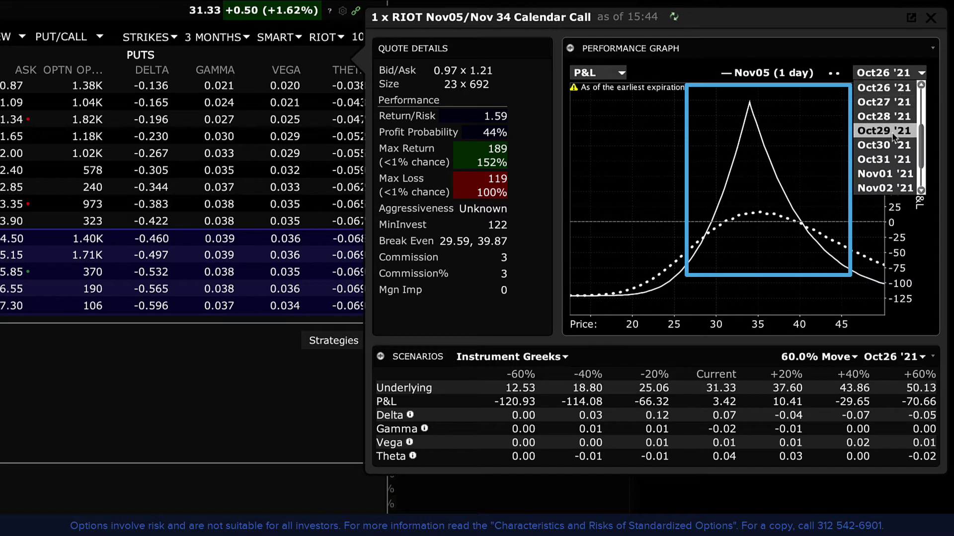
scroll(889, 179, up, 1)
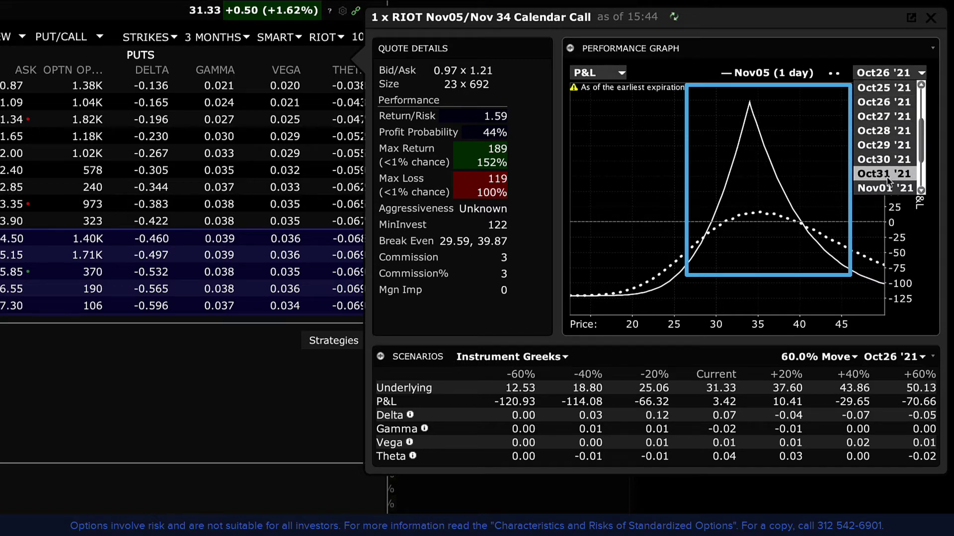
scroll(888, 182, up, 2)
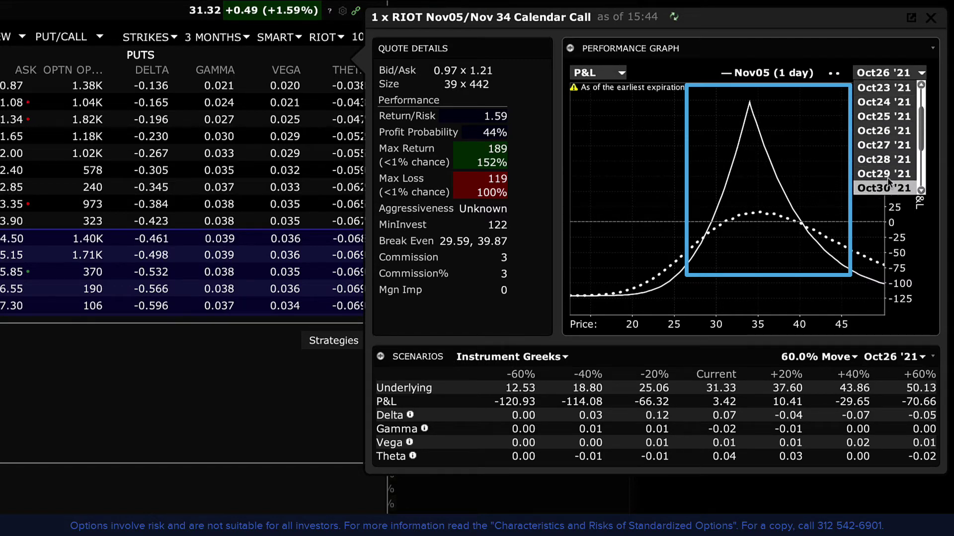
click(887, 185)
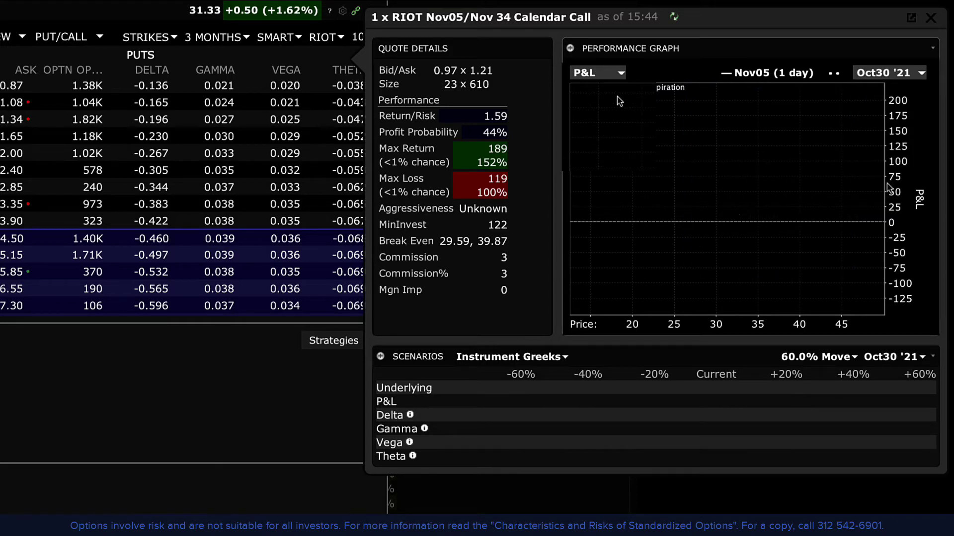
Step: Keep the graph on P&L and switch the scenario move to 5.0%, then back to 60.0%
click(621, 73)
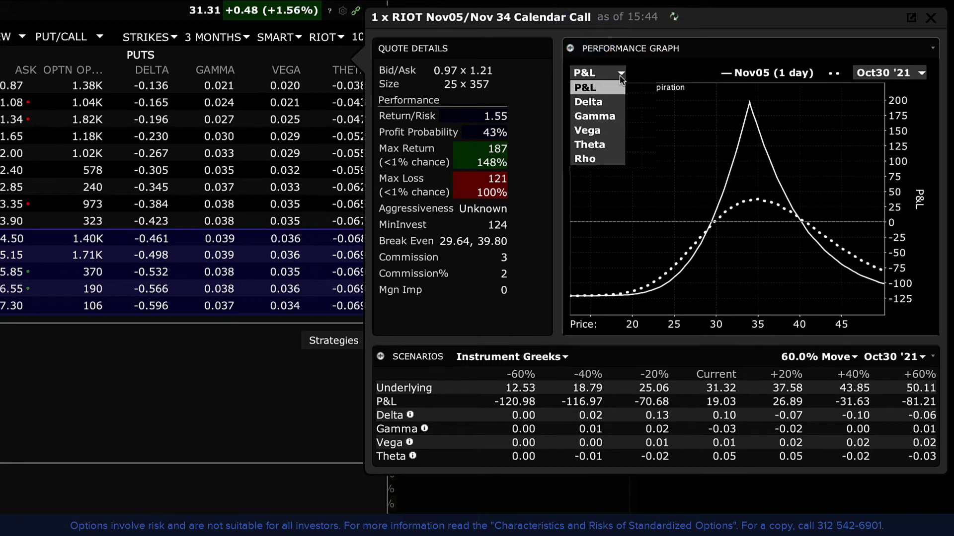
click(602, 76)
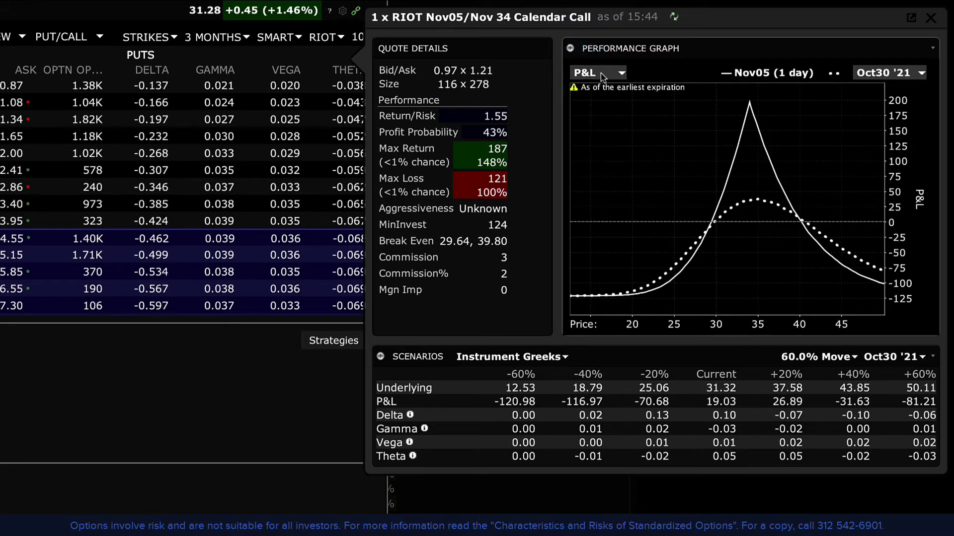
click(820, 358)
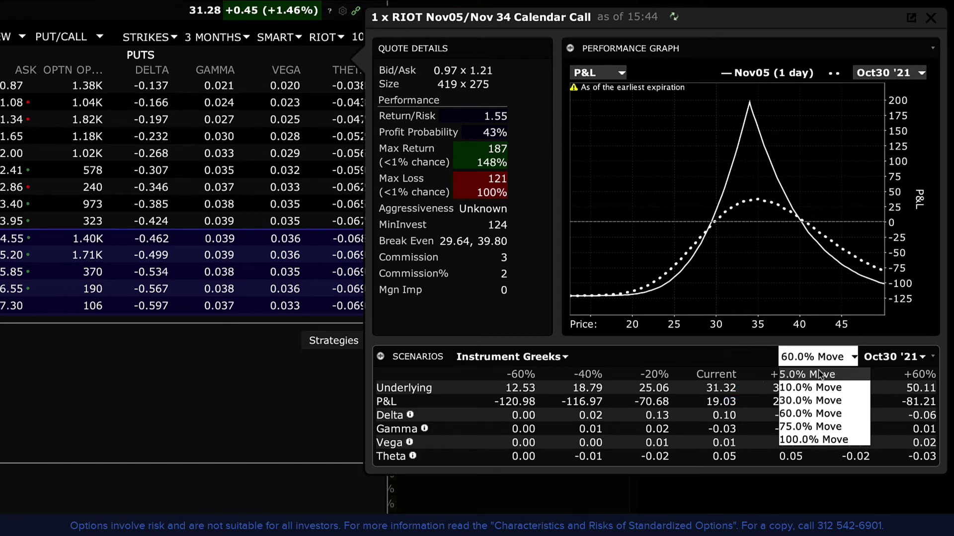
click(820, 375)
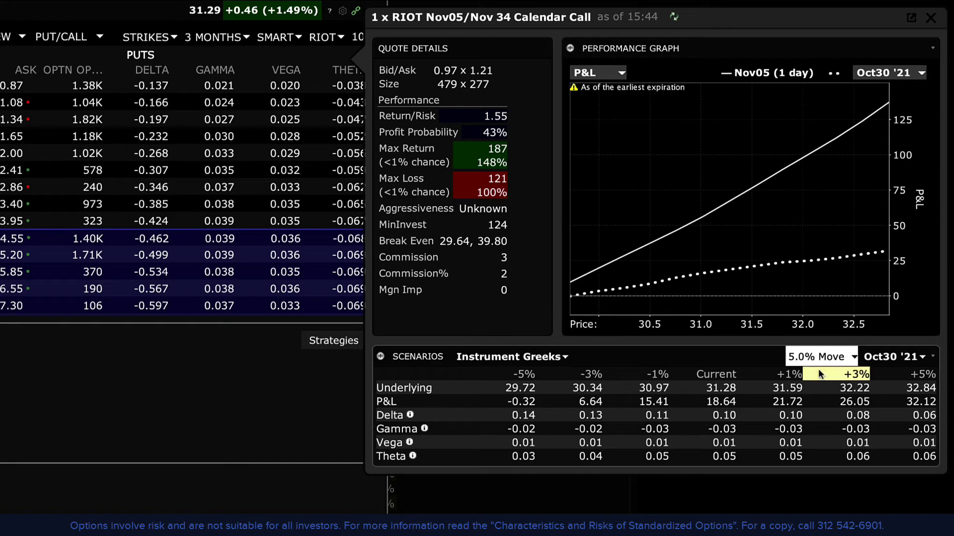
click(822, 357)
click(812, 410)
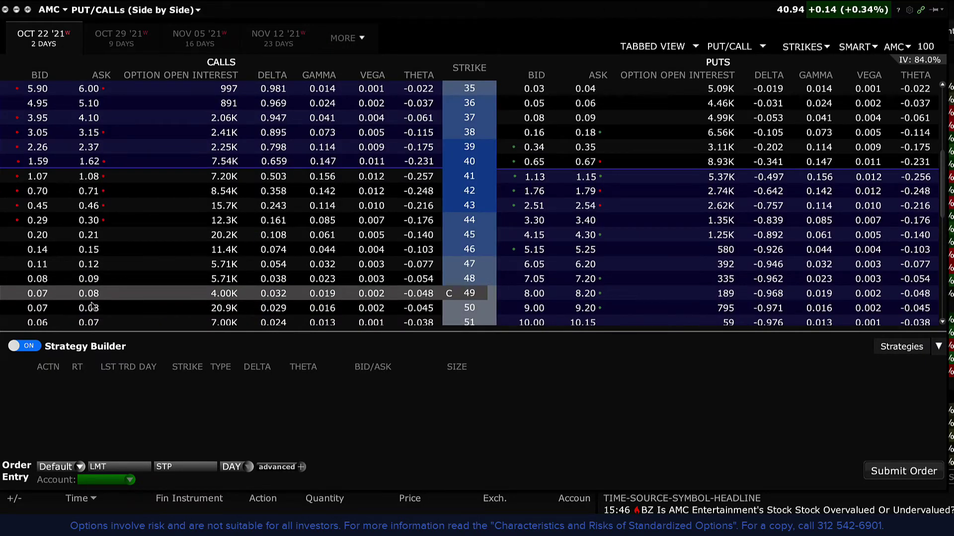
Step: Buy one AMC Jan21'22 50 call as a leg and open its performance profile
click(90, 305)
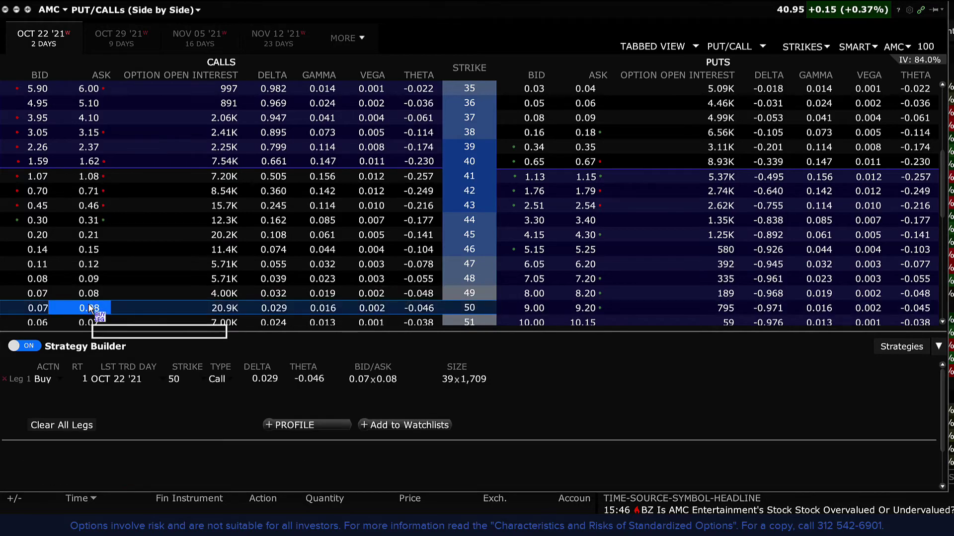
click(283, 379)
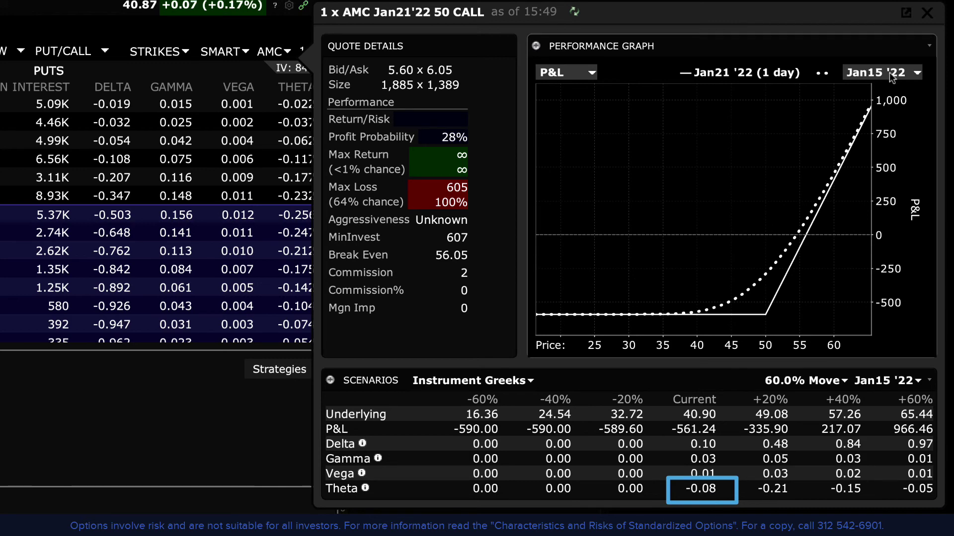
Step: Evaluate the AMC 50 call as of Jan14 '22 and graph Theta instead of P&L
click(889, 73)
click(885, 89)
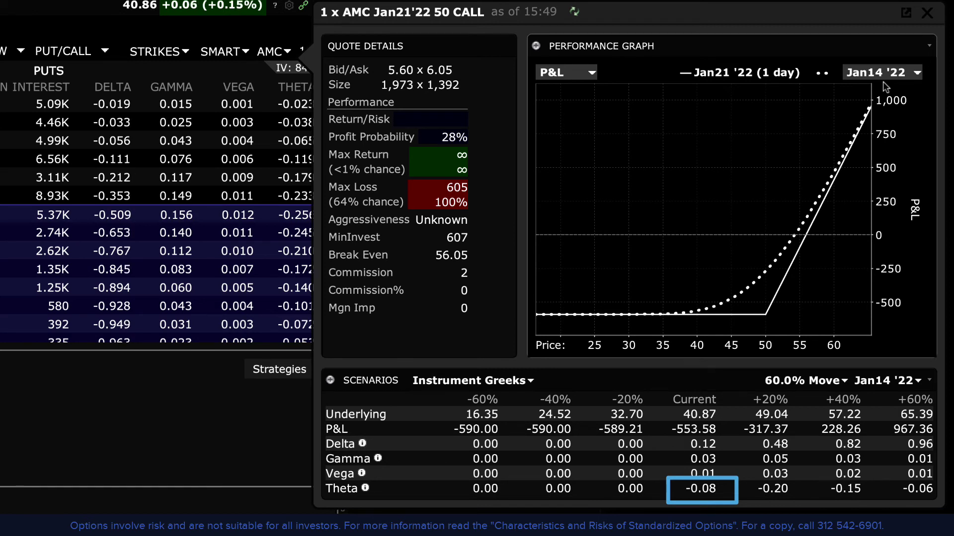
click(566, 72)
click(567, 152)
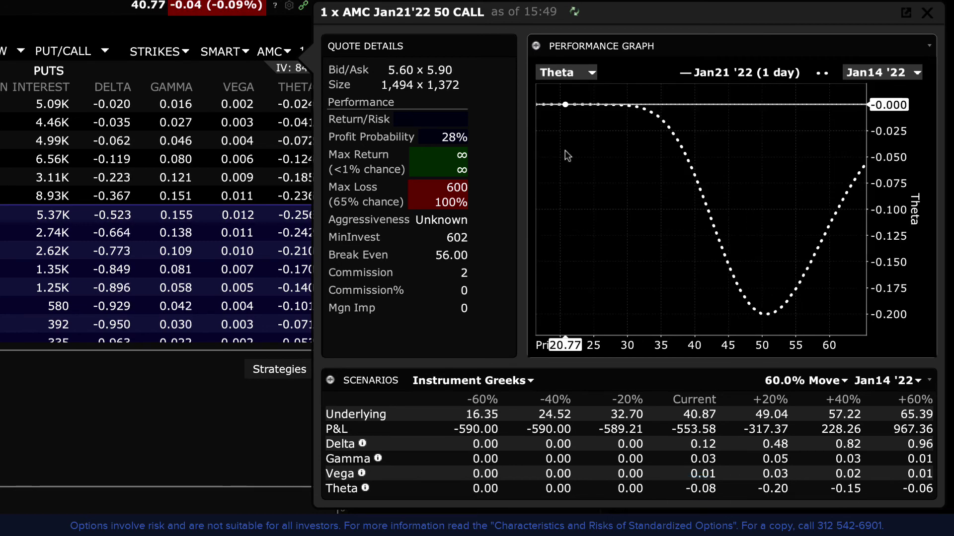